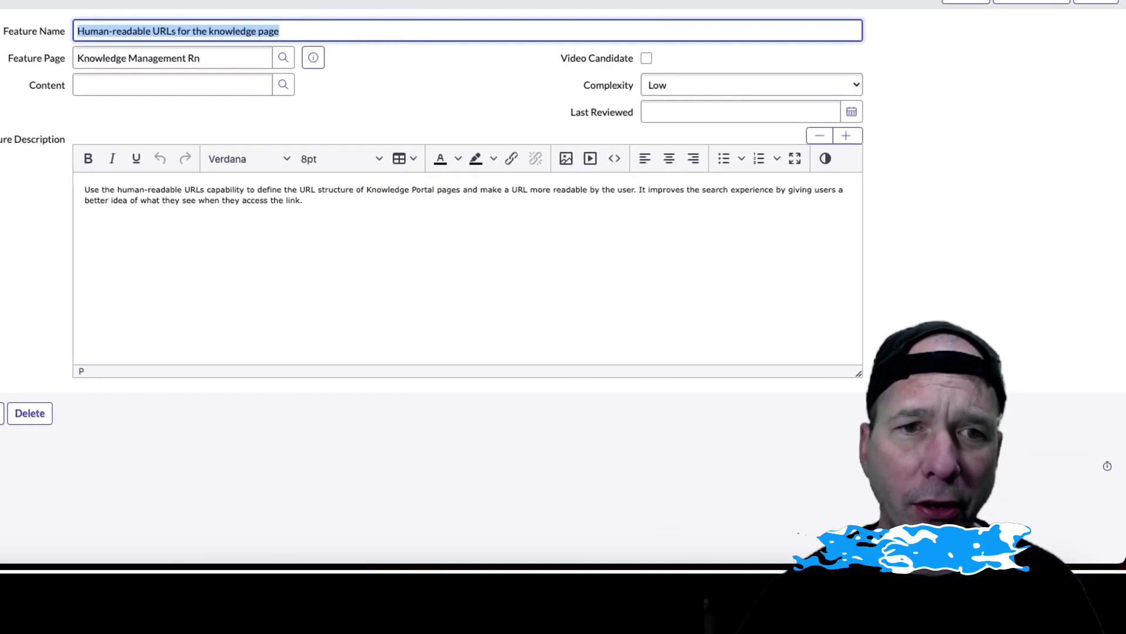
# Step: Move from the Human-readable URLs feature record to the Service Portal home page at /sp
pyautogui.moveTo(54, 162)
pyautogui.mouseDown()
pyautogui.moveTo(61, 179)
pyautogui.moveTo(568, 244)
pyautogui.moveTo(873, 223)
pyautogui.mouseUp()
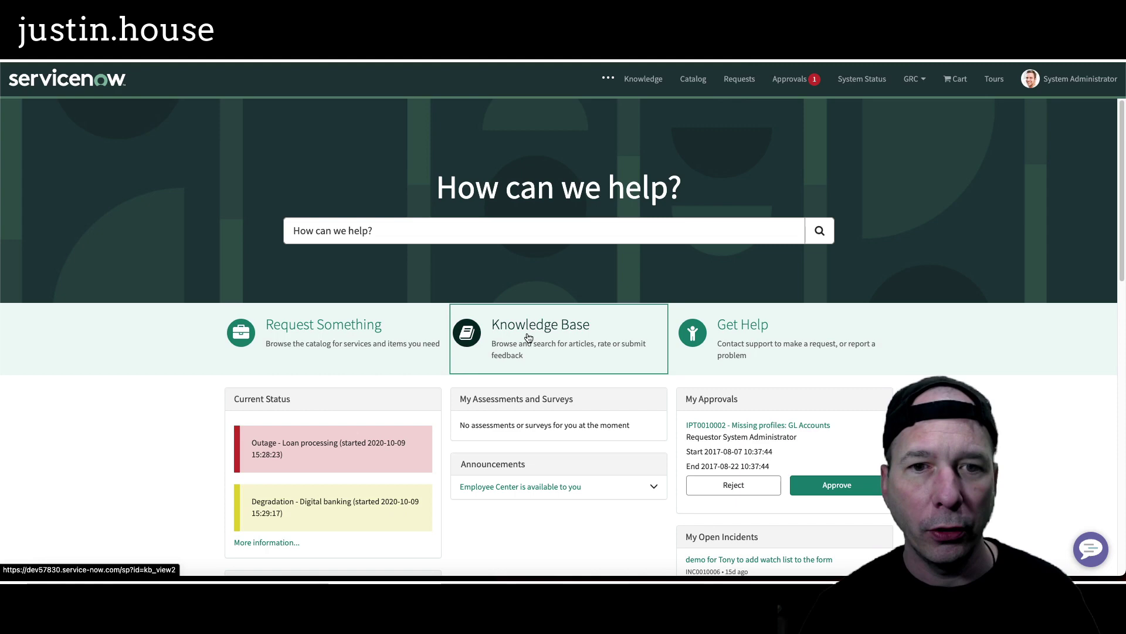
# Step: Open the Knowledge Base and the 'What are phishing scams and how can I avoid them?' article, then check its readable URL
pyautogui.click(556, 345)
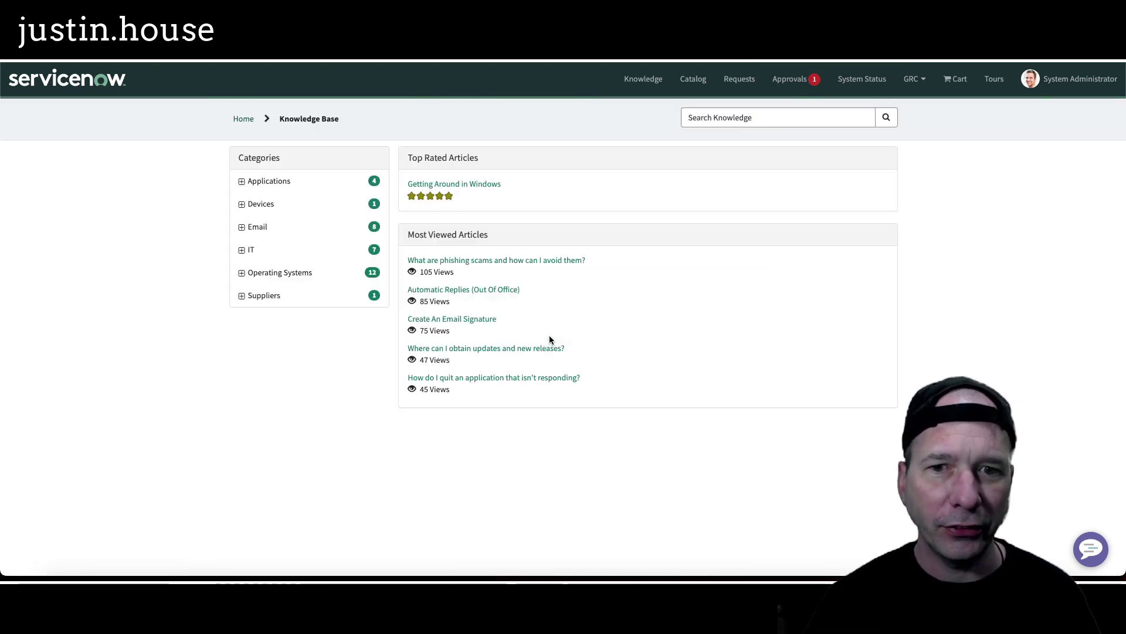
pyautogui.click(491, 262)
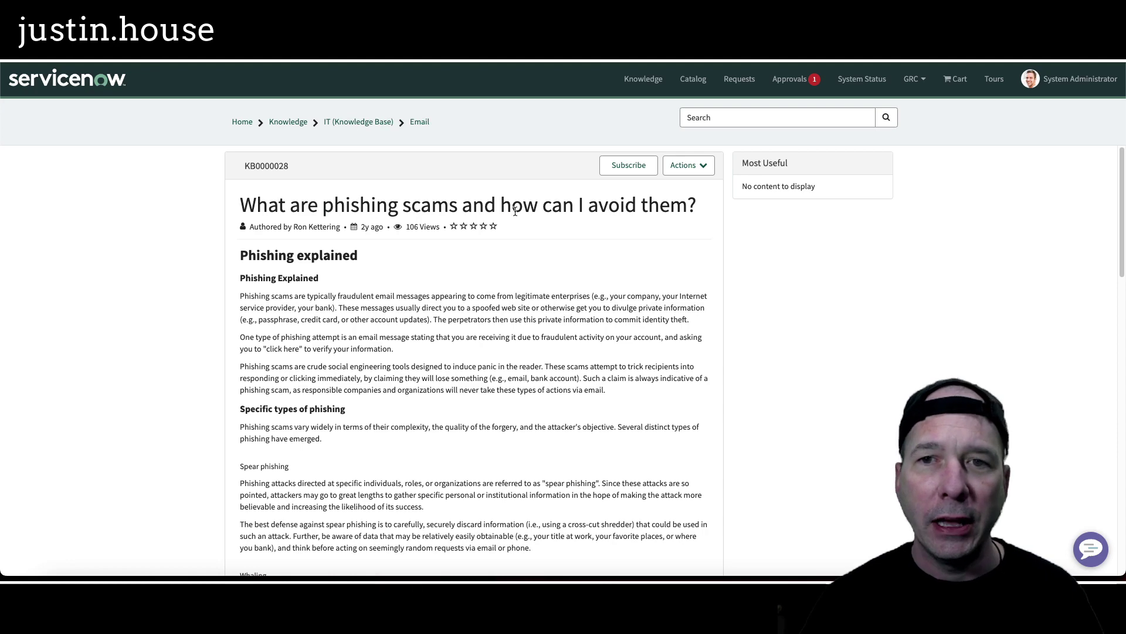
pyautogui.moveTo(801, 64)
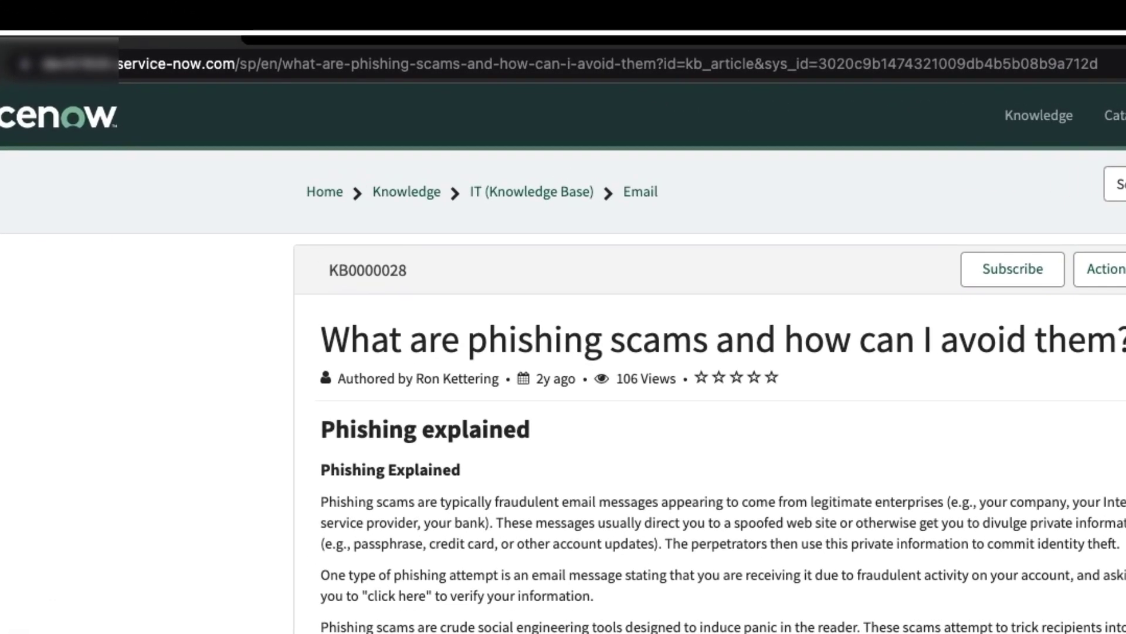
pyautogui.moveTo(661, 43)
pyautogui.mouseDown()
pyautogui.moveTo(711, 74)
pyautogui.moveTo(970, 103)
pyautogui.moveTo(1124, 89)
pyautogui.mouseUp()
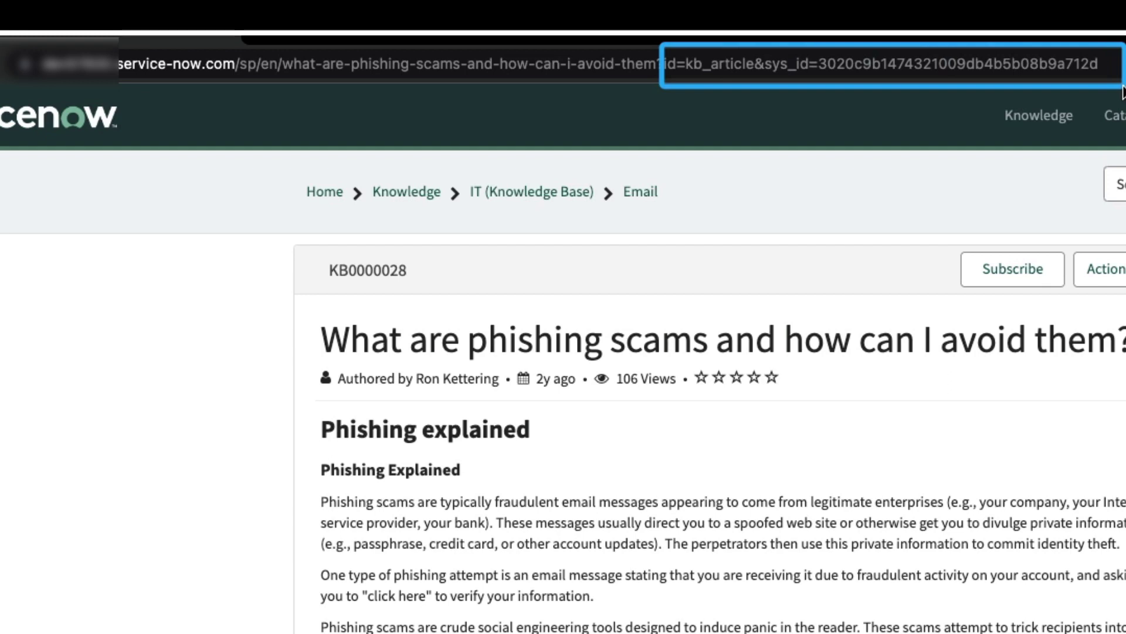
pyautogui.press('Escape')
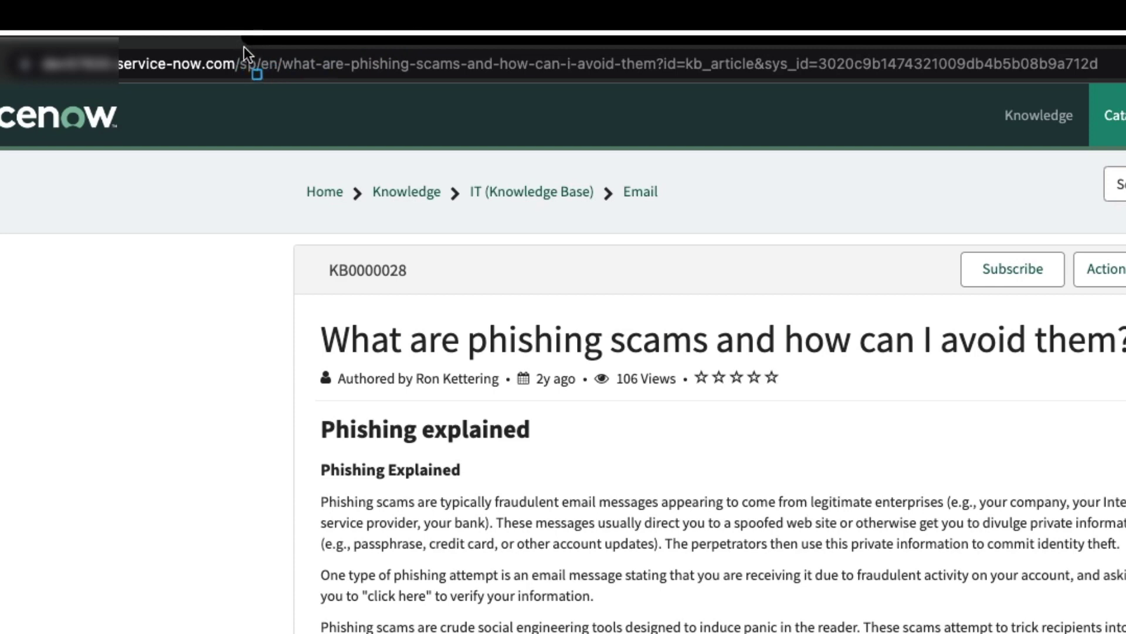
pyautogui.moveTo(235, 46)
pyautogui.mouseDown()
pyautogui.moveTo(606, 88)
pyautogui.moveTo(660, 87)
pyautogui.moveTo(656, 76)
pyautogui.mouseUp()
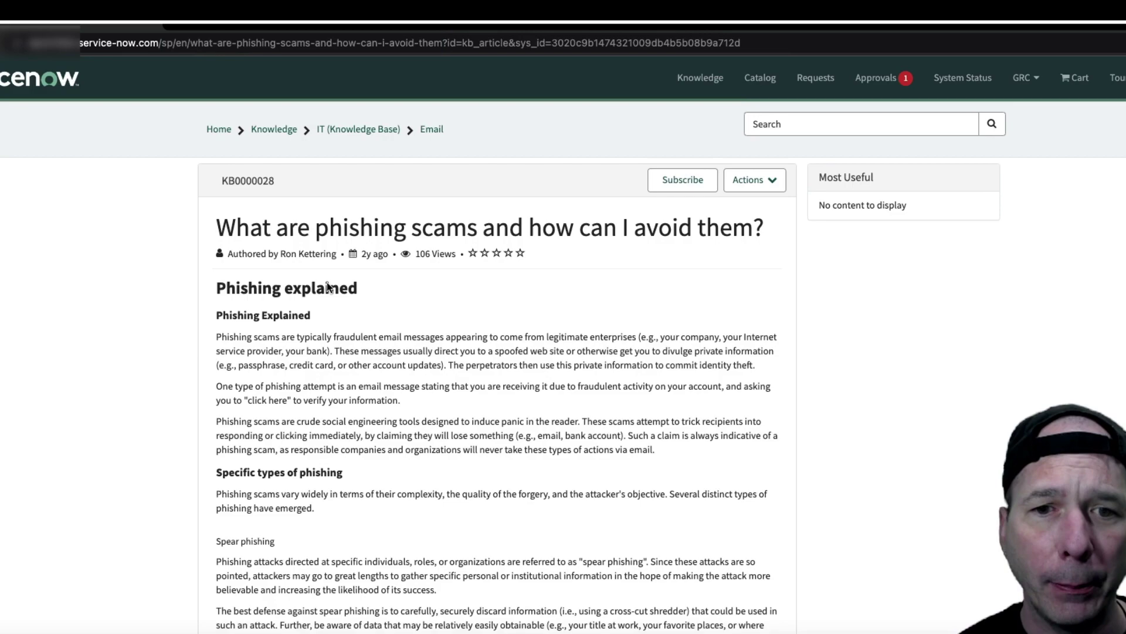
# Step: Copy the article's permalink, compare it in the address bar, then return to the feature record
pyautogui.scroll(-15, 327, 287)
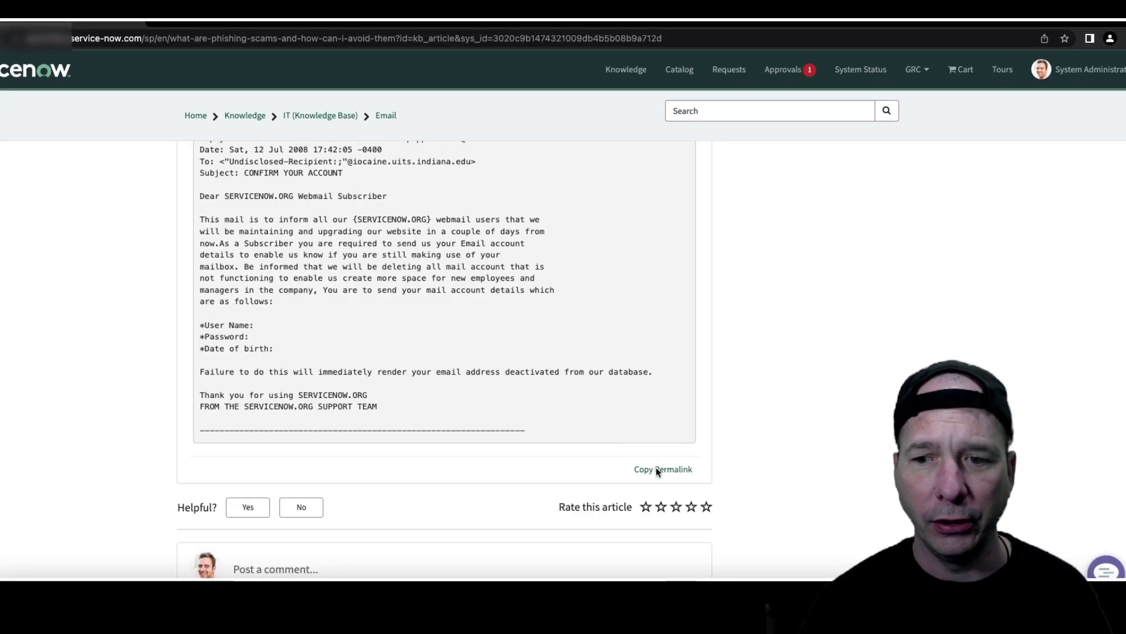
pyautogui.click(657, 469)
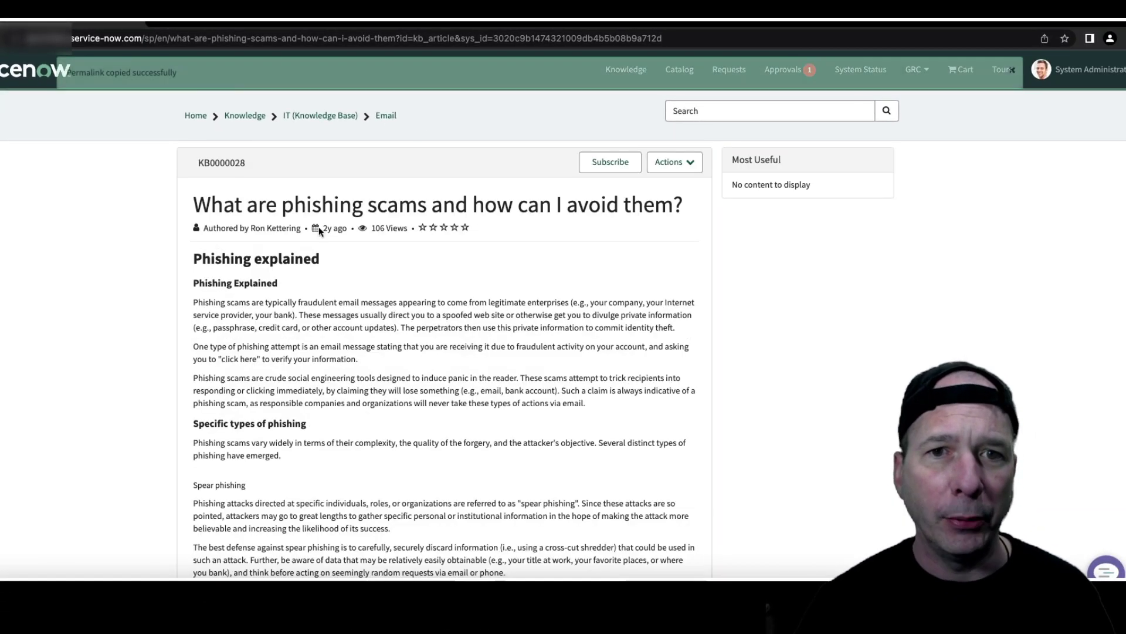
pyautogui.click(199, 36)
pyautogui.press('BackSpace')
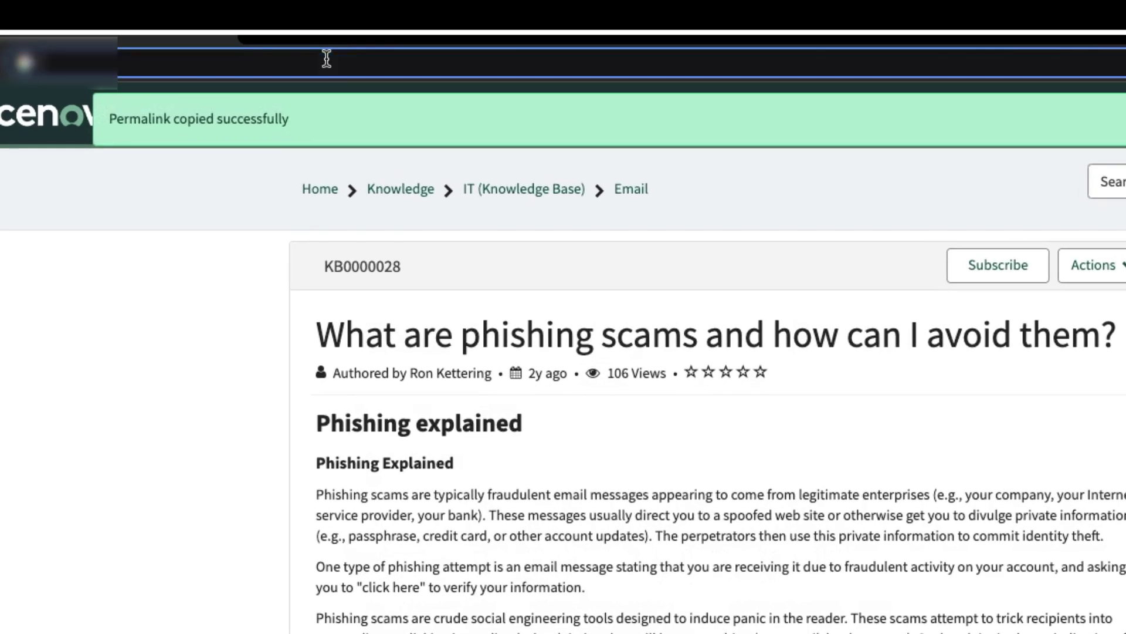
pyautogui.press('super+v')
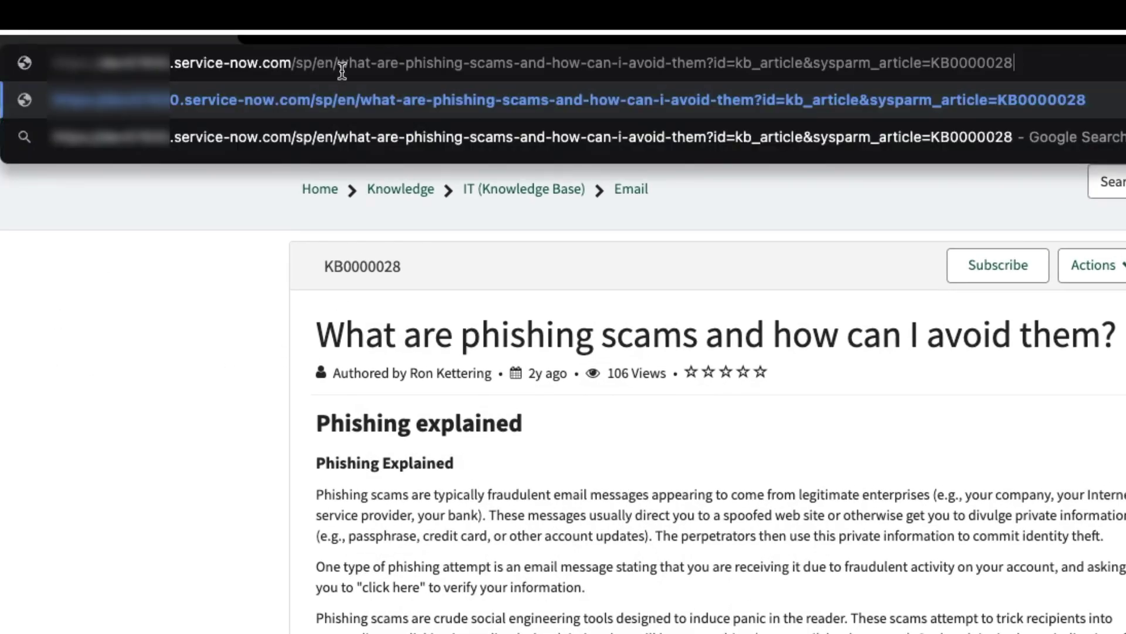
pyautogui.moveTo(338, 64); pyautogui.dragTo(679, 68)
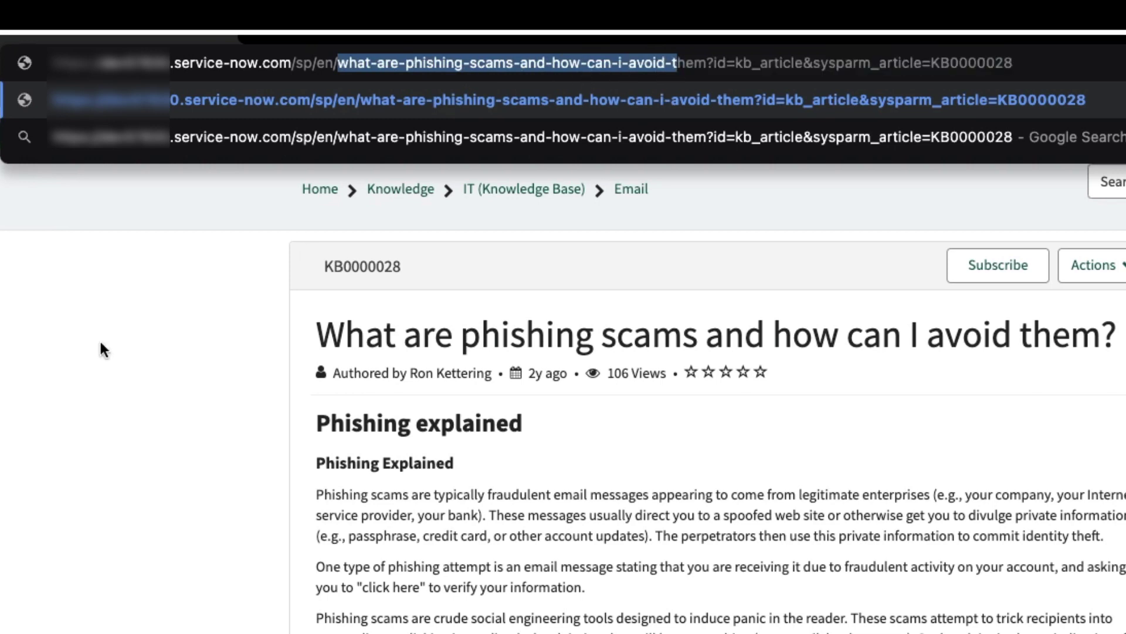
pyautogui.press('Escape')
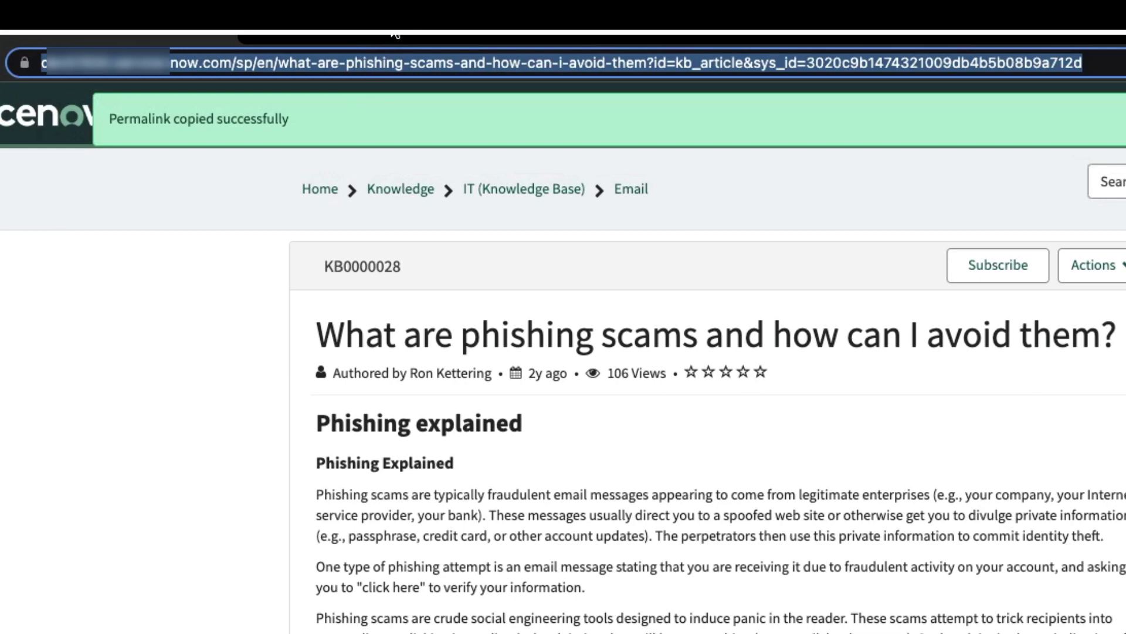
pyautogui.moveTo(250, 35); pyautogui.dragTo(733, 42)
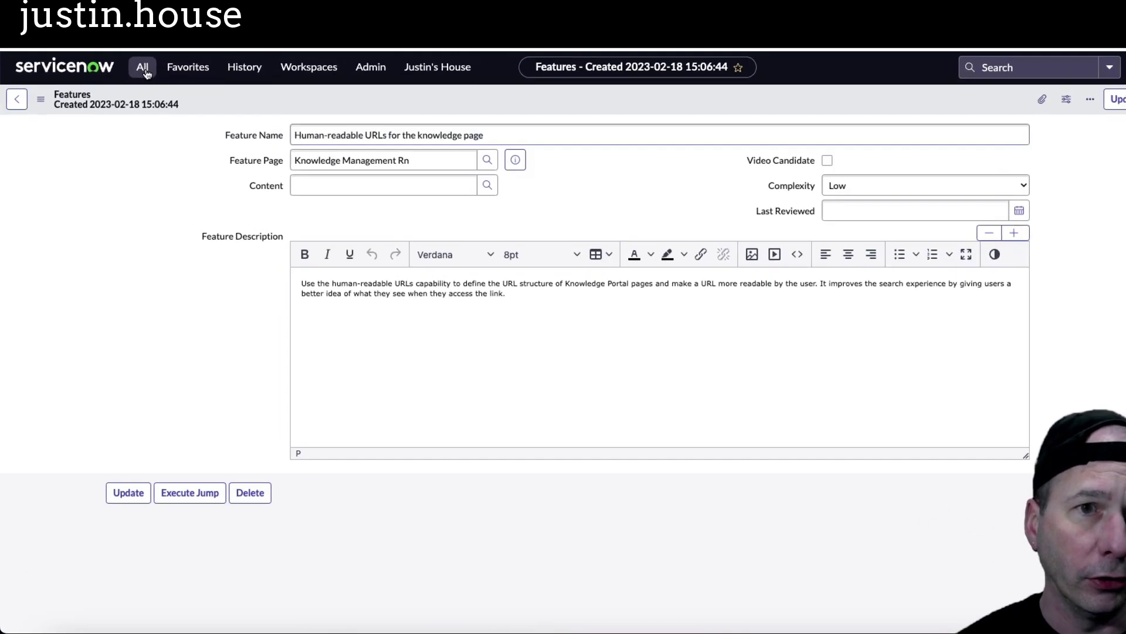
# Step: Filter the application navigator by 'portal' and open the Service Portal Pages list
pyautogui.click(128, 78)
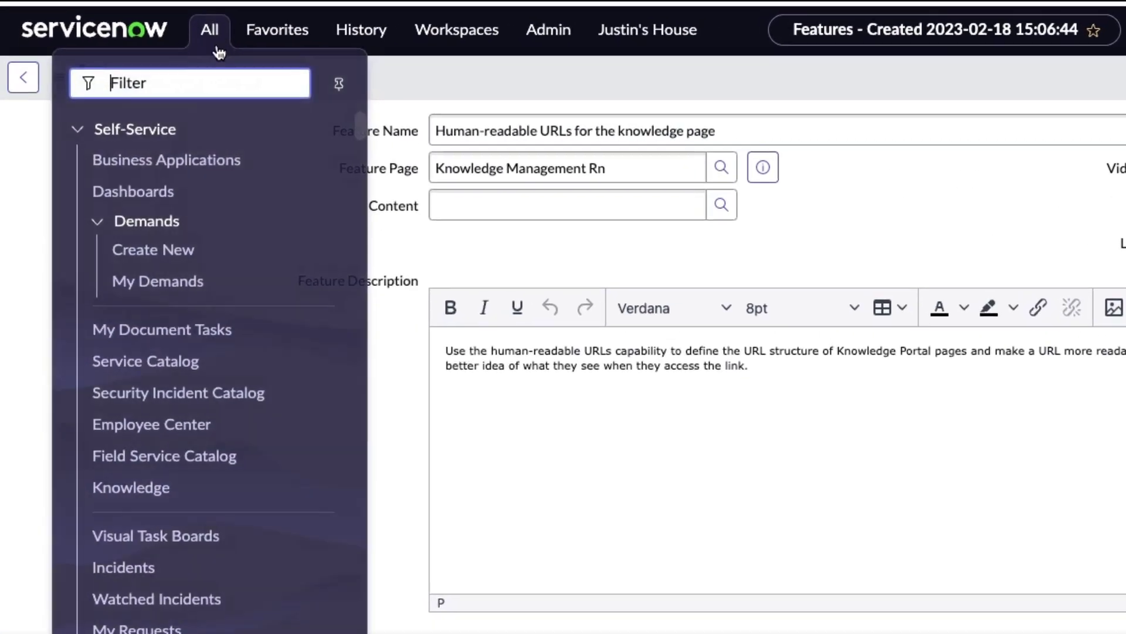
pyautogui.write('portal')
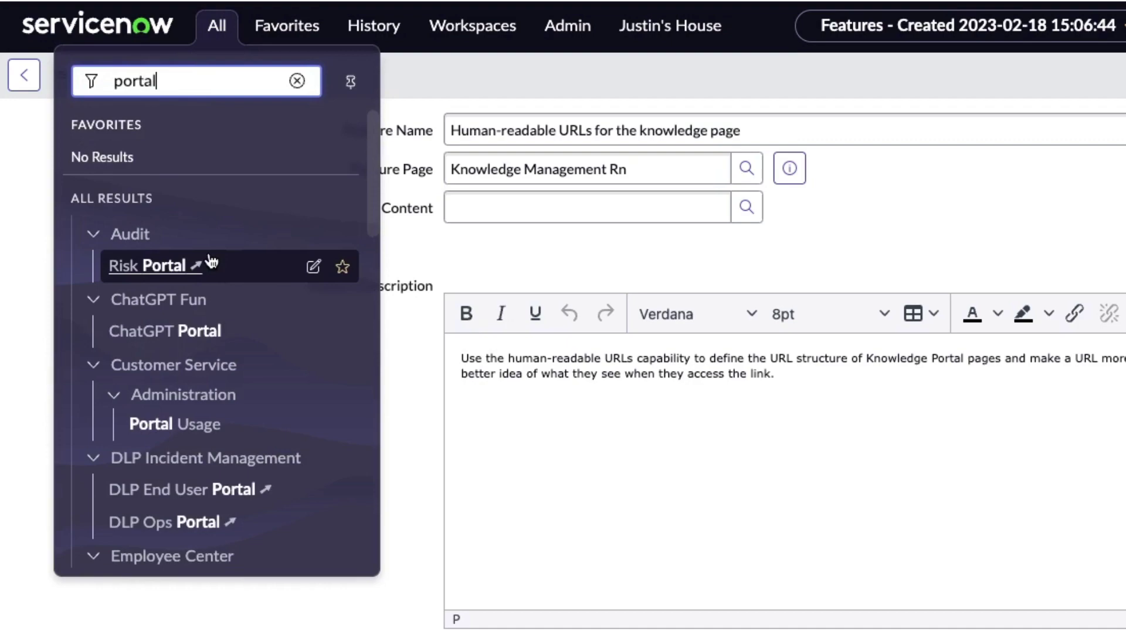
pyautogui.scroll(-10, 140, 264)
pyautogui.scroll(-5, 126, 387)
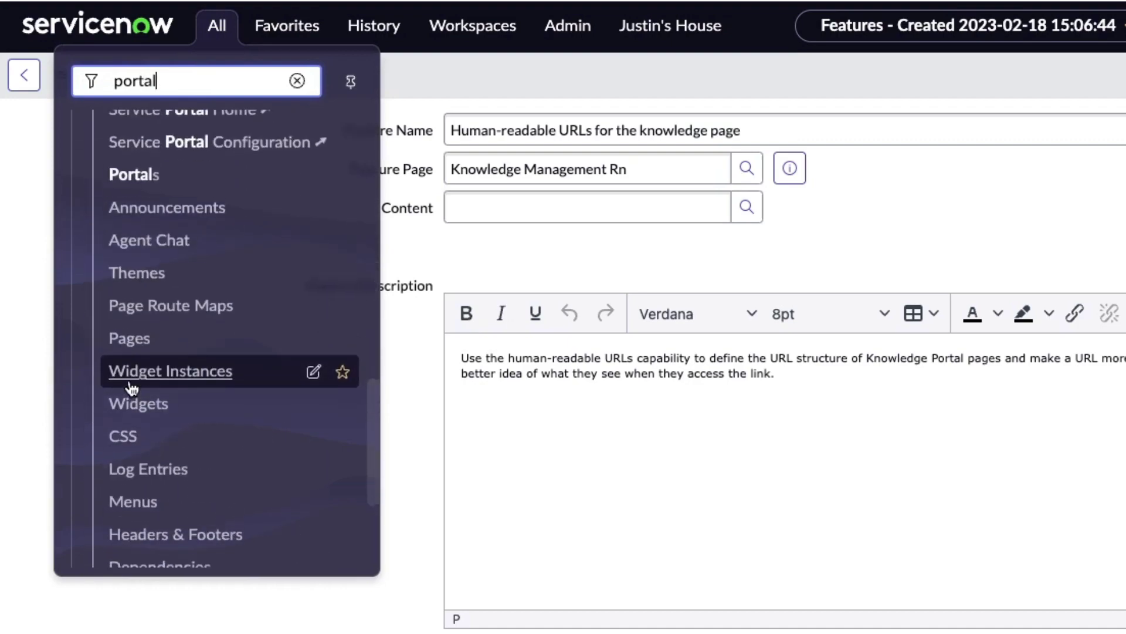
pyautogui.click(161, 219)
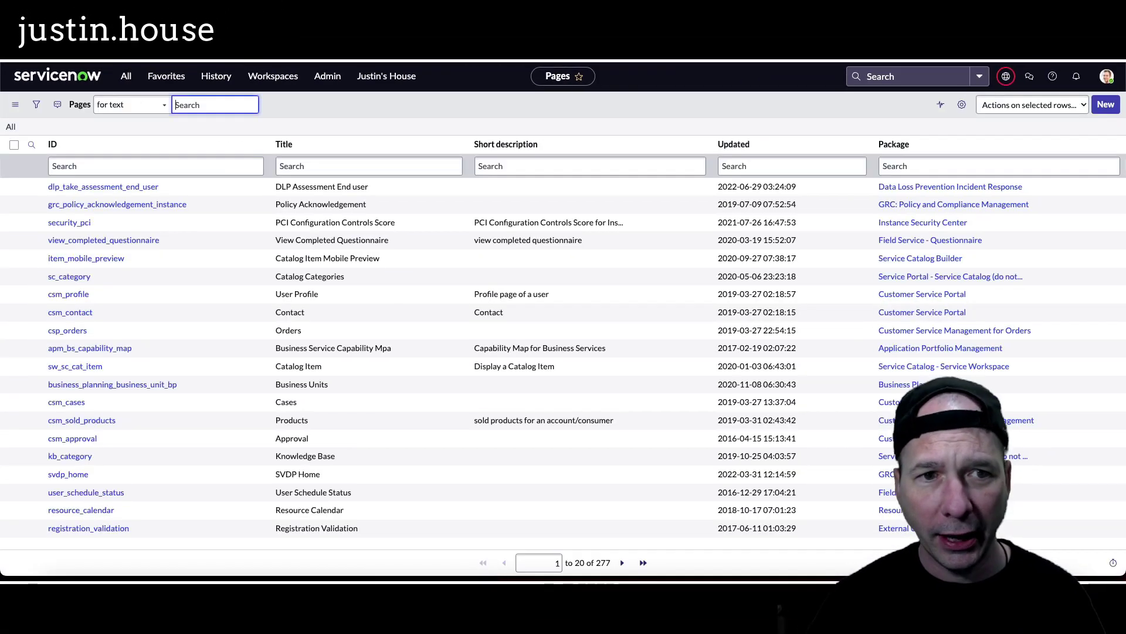
# Step: Filter the Pages list to IDs starting with Kb_article and pick kb_article_view
pyautogui.click(141, 163)
pyautogui.write('K')
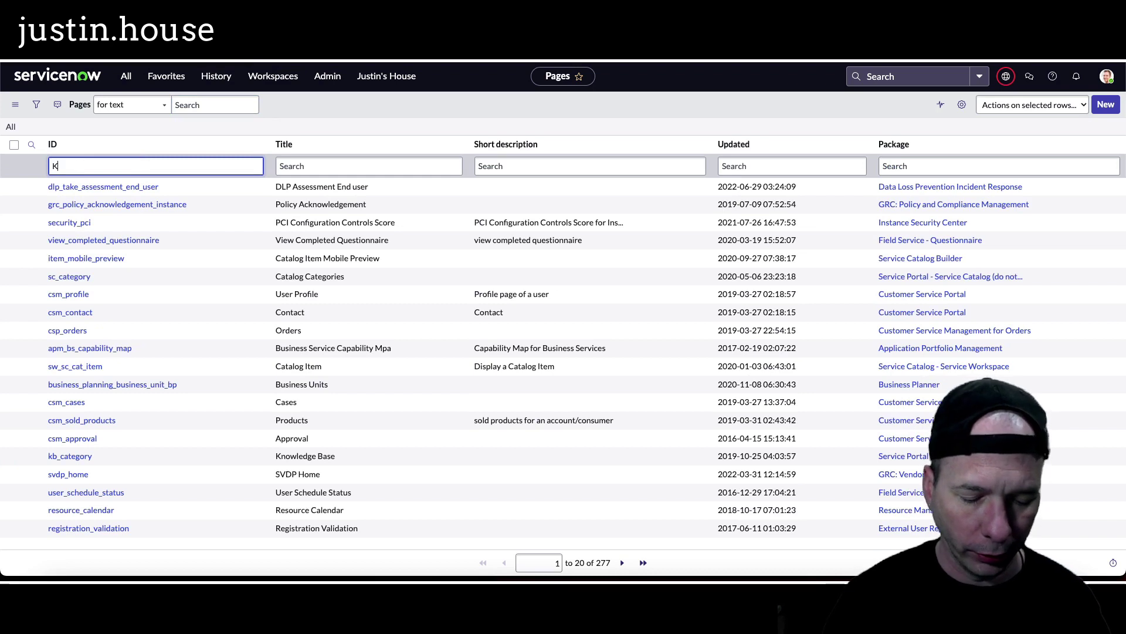
pyautogui.write('b_article')
pyautogui.press('Return')
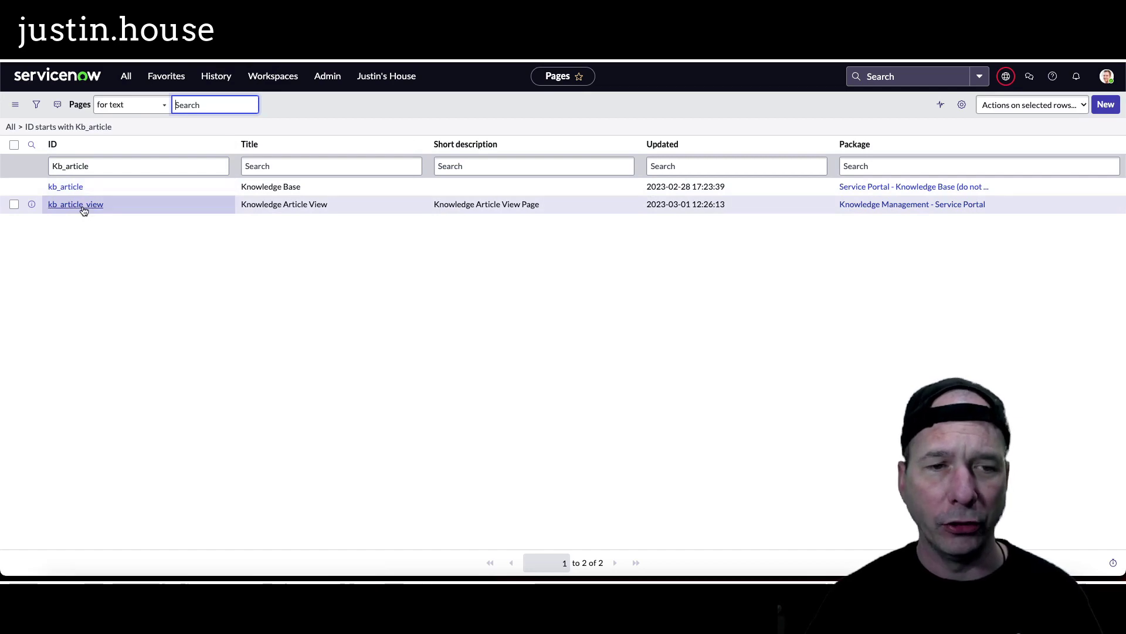
pyautogui.hotkey('ctrl', 'Tab')
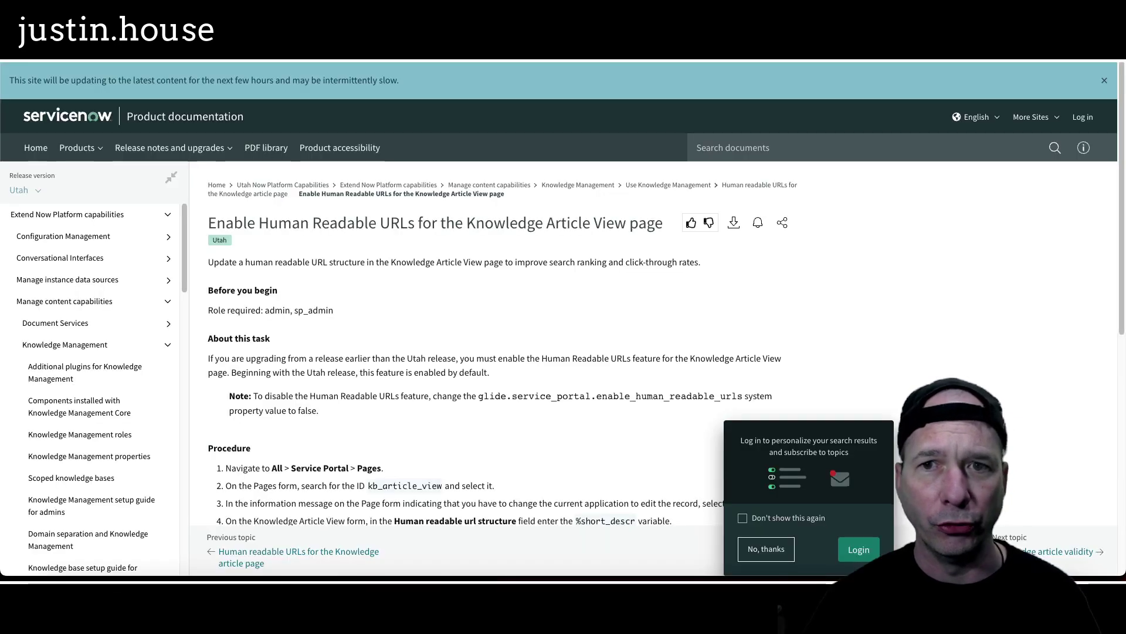
pyautogui.hotkey('ctrl', 'shift', 'Tab')
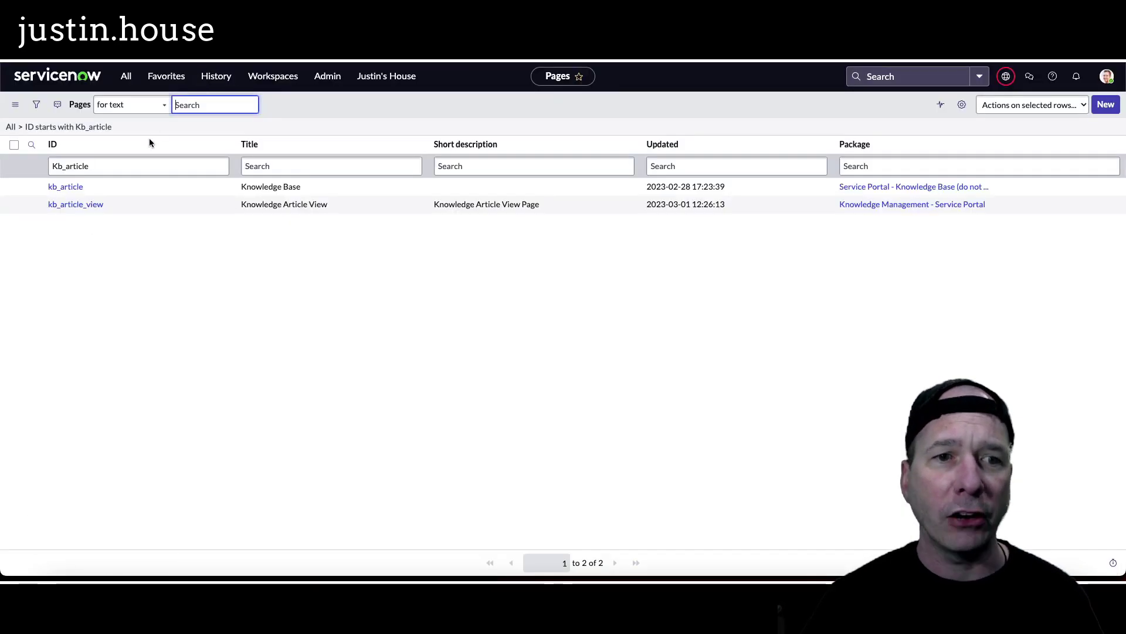
pyautogui.click(83, 206)
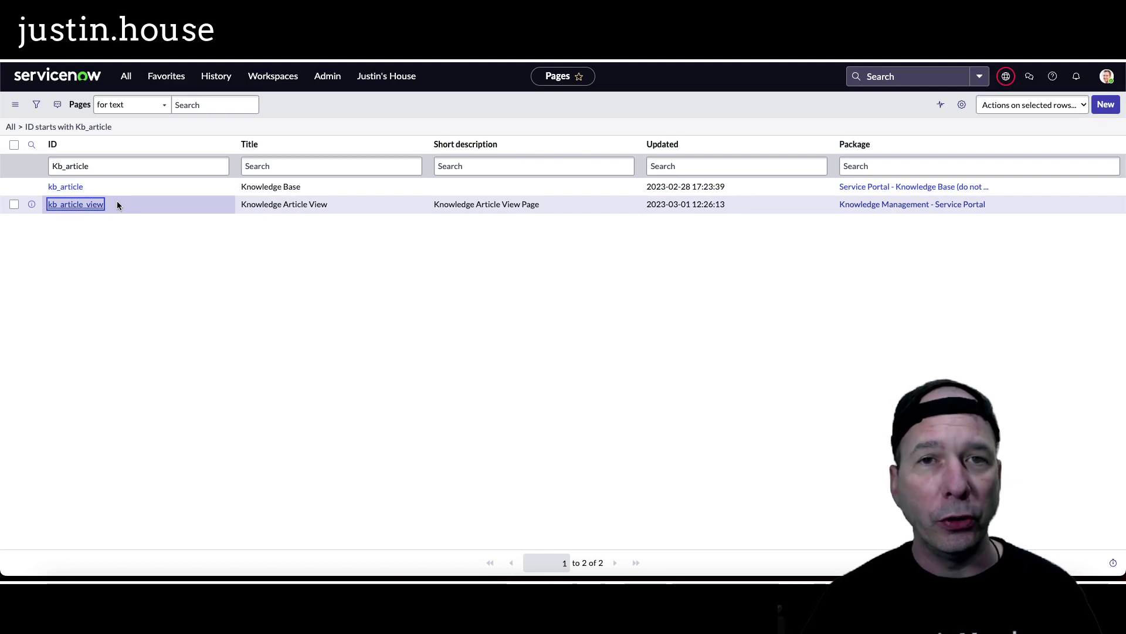
# Step: Open the kb_article_view page record, with title '%kb_name - %short_descr', and list its dynamic page title variables
pyautogui.click(104, 200)
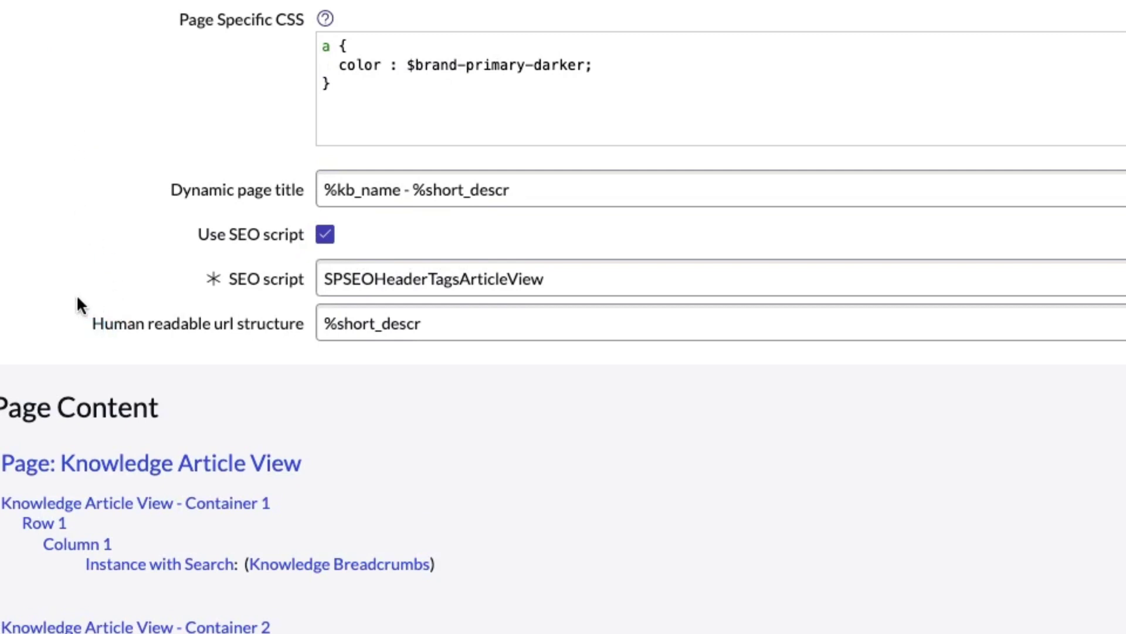
pyautogui.moveTo(76, 297)
pyautogui.mouseDown()
pyautogui.moveTo(509, 392)
pyautogui.moveTo(485, 350)
pyautogui.mouseUp()
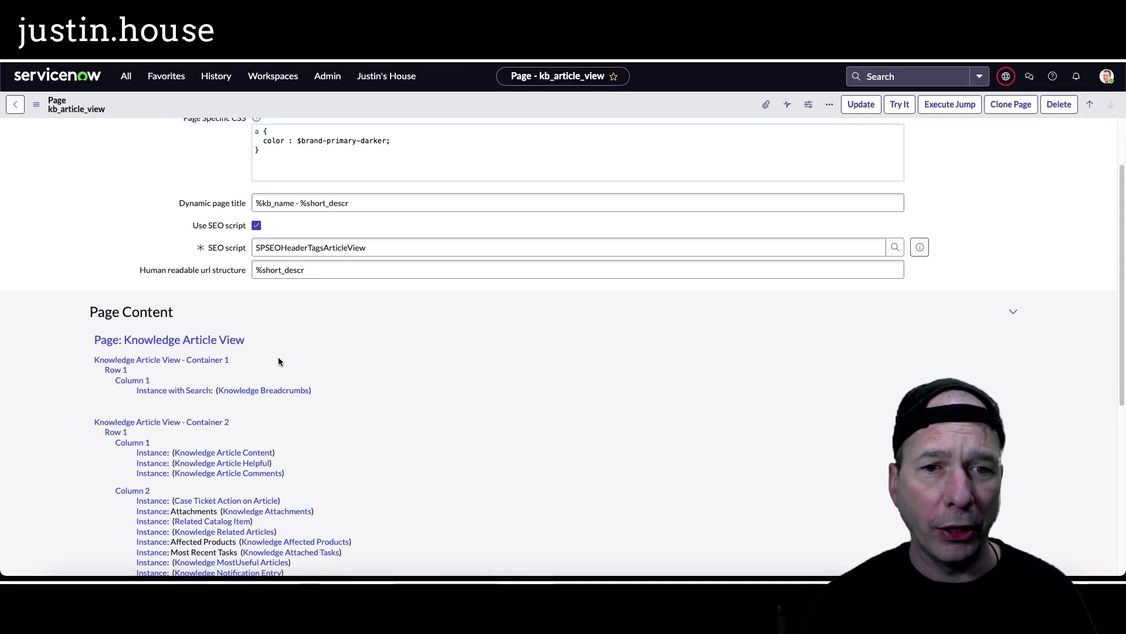
pyautogui.scroll(-5, 278, 361)
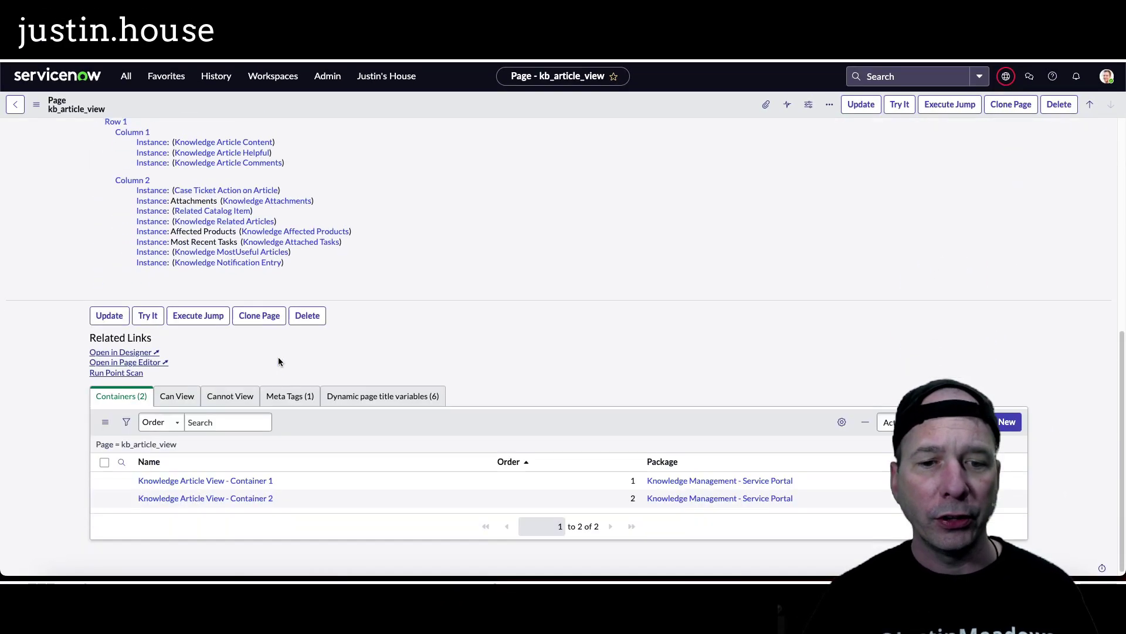
pyautogui.click(352, 392)
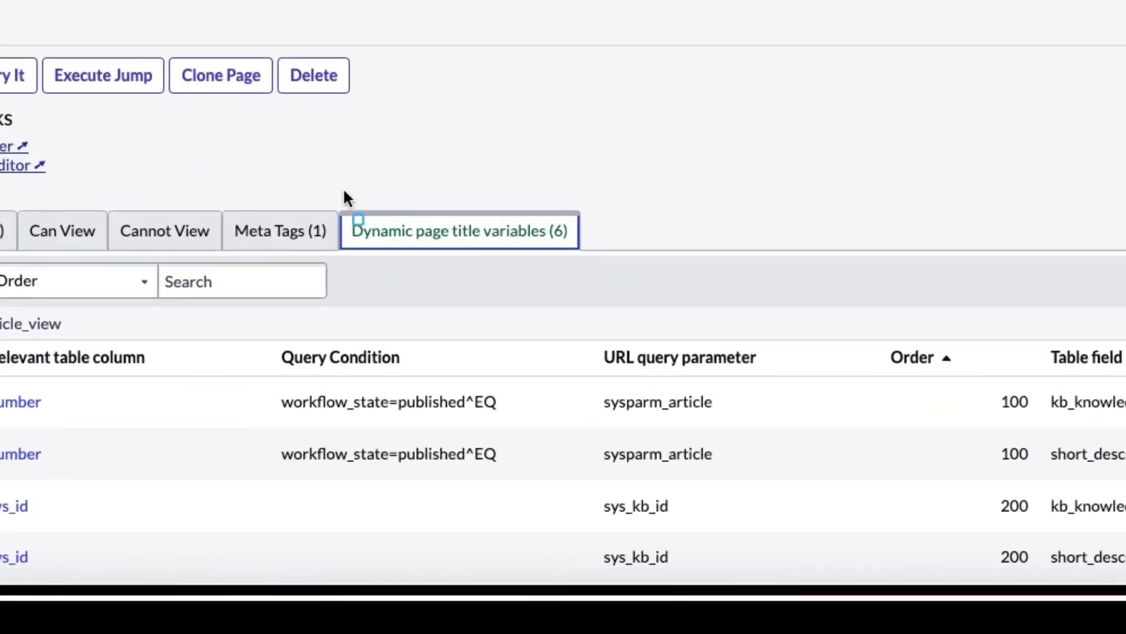
pyautogui.moveTo(344, 203); pyautogui.dragTo(603, 259)
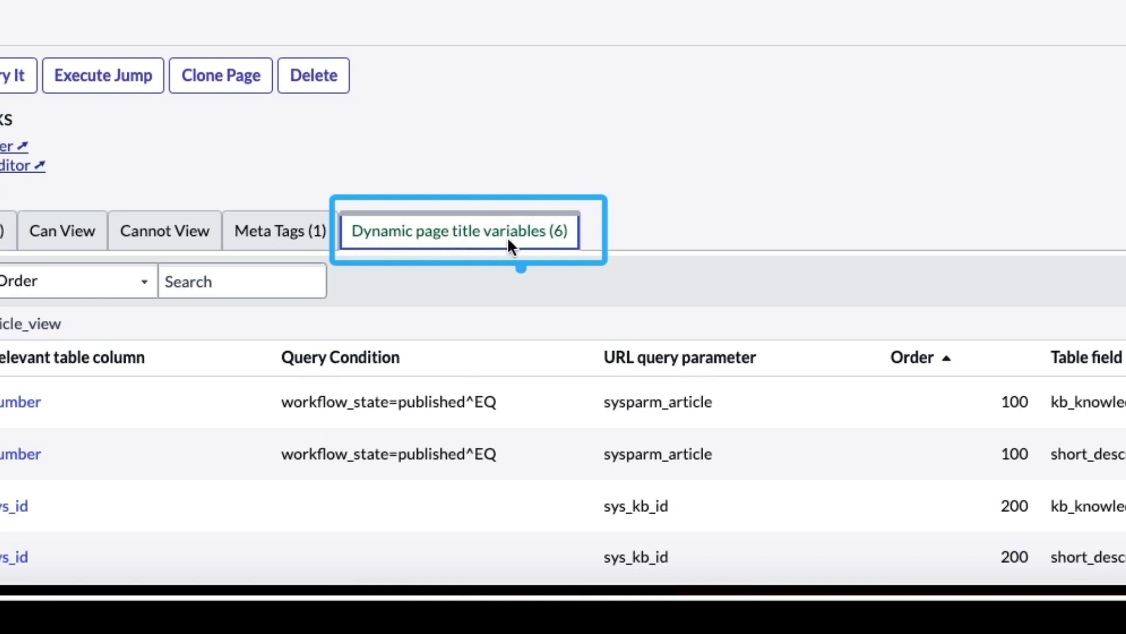
pyautogui.moveTo(519, 138); pyautogui.dragTo(482, 168)
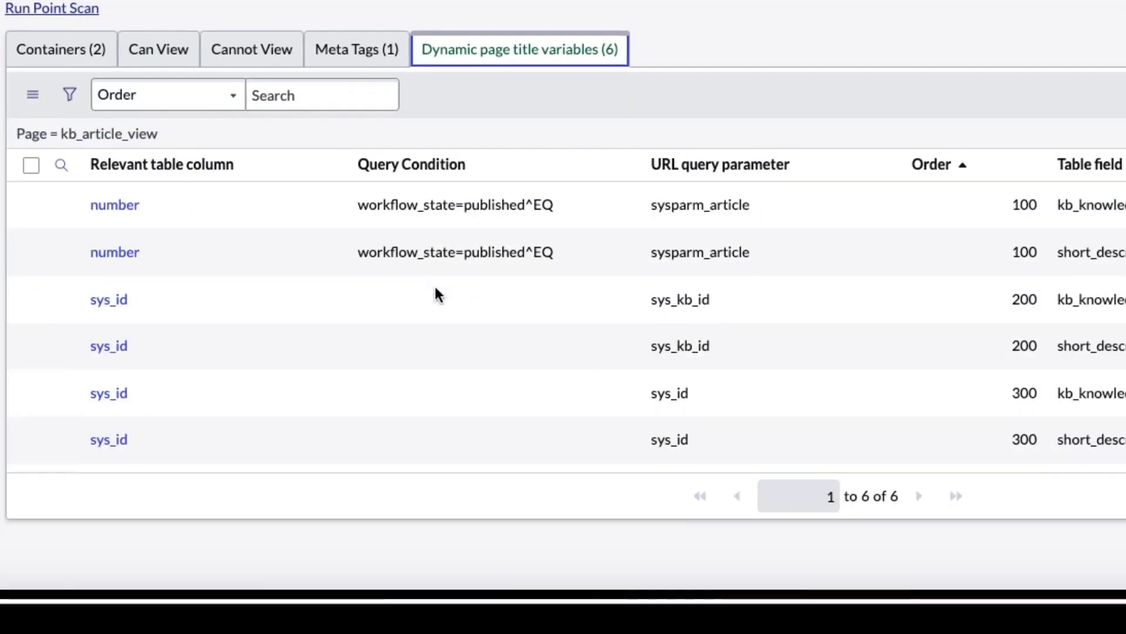
pyautogui.scroll(10, 434, 285)
pyautogui.scroll(-10, 434, 293)
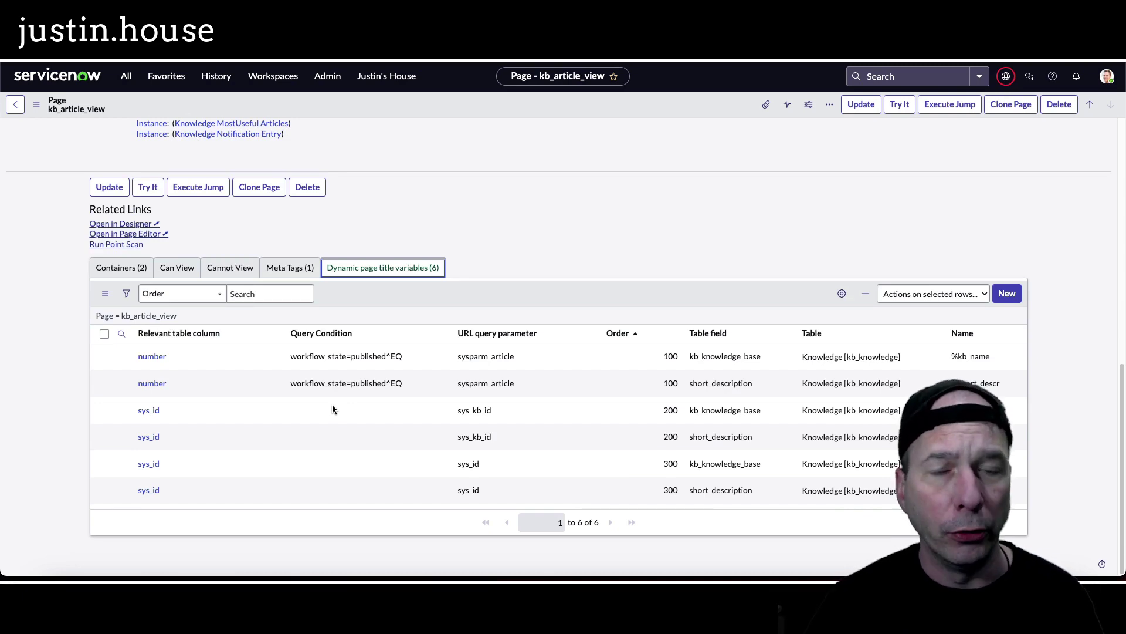
pyautogui.scroll(10, 332, 407)
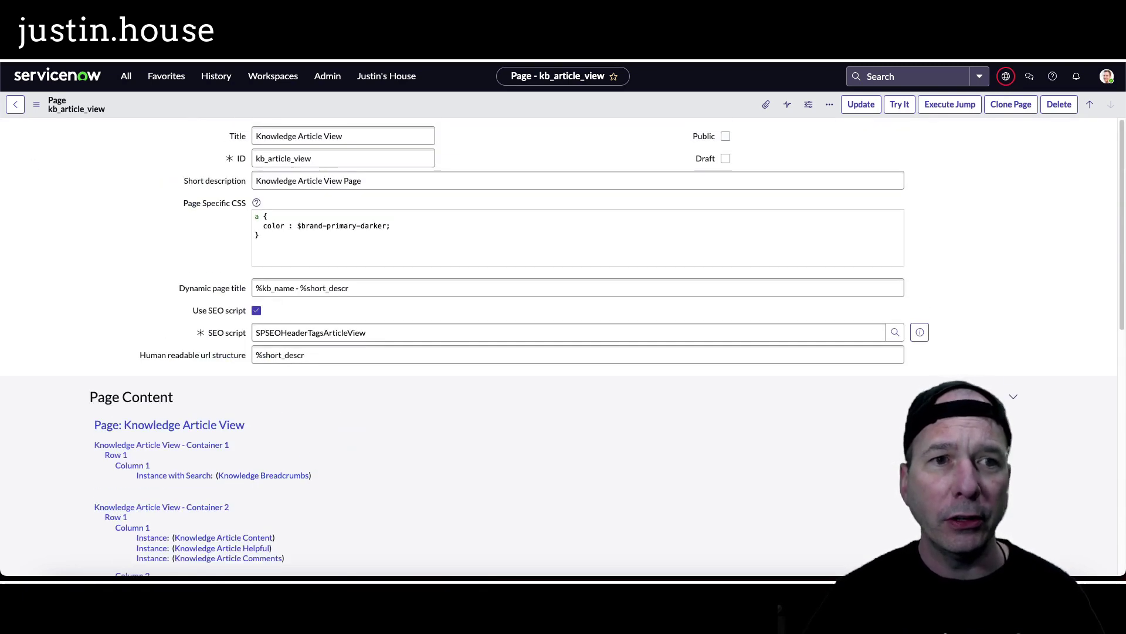
# Step: Return to the kb_article page, select its %short_descr URL structure, and open its only dynamic variable
pyautogui.click(1090, 104)
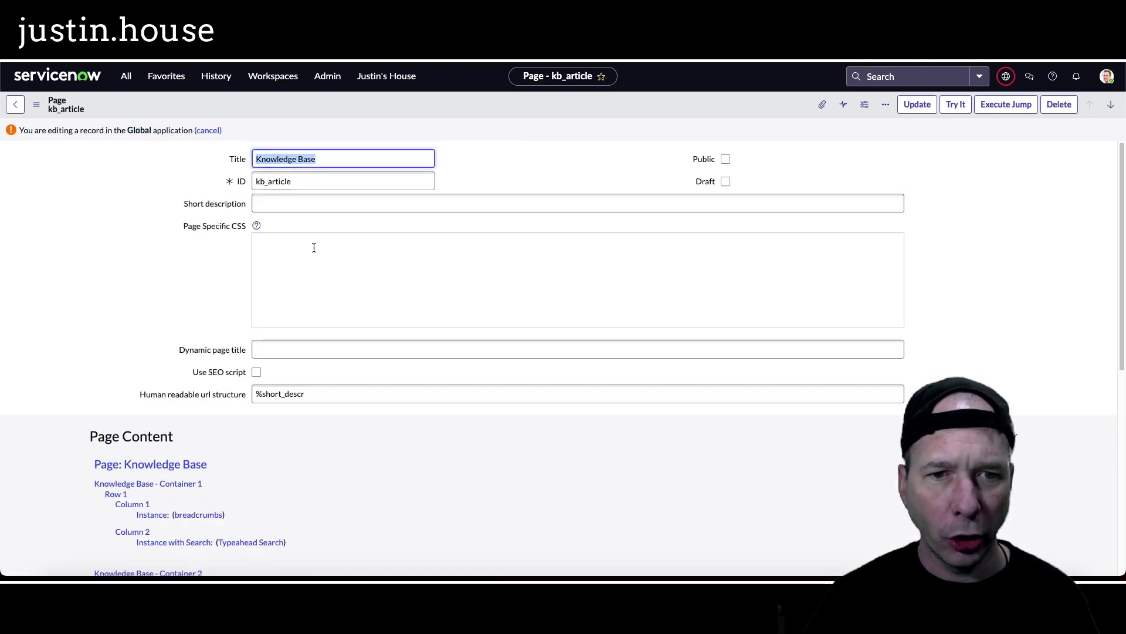
pyautogui.scroll(-2, 164, 270)
pyautogui.tripleClick(251, 281)
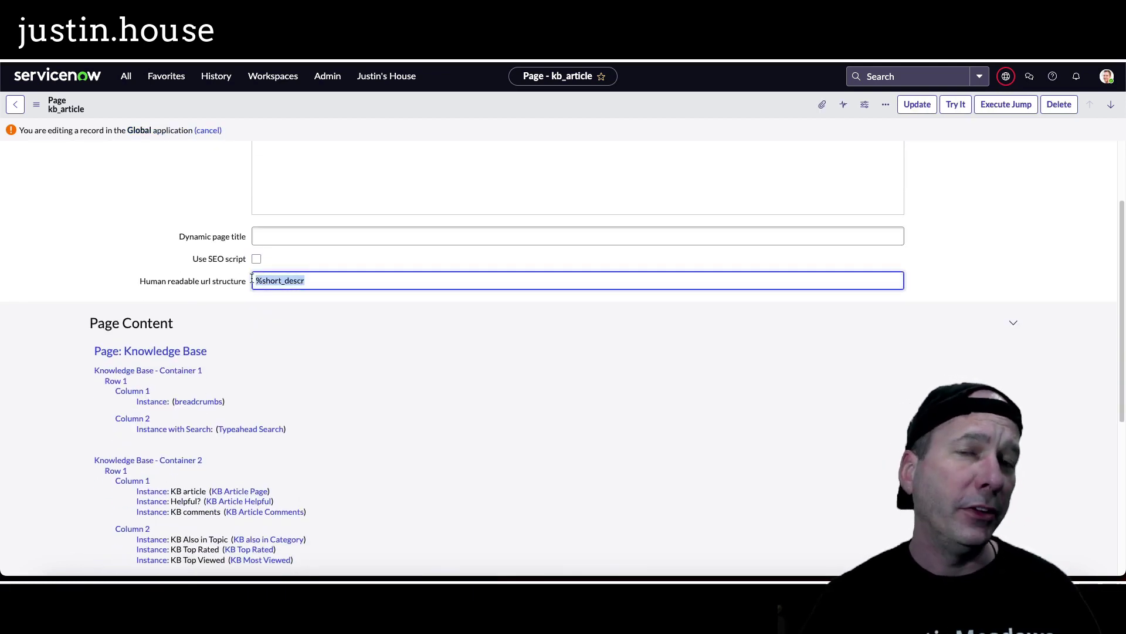
pyautogui.scroll(-5, 308, 284)
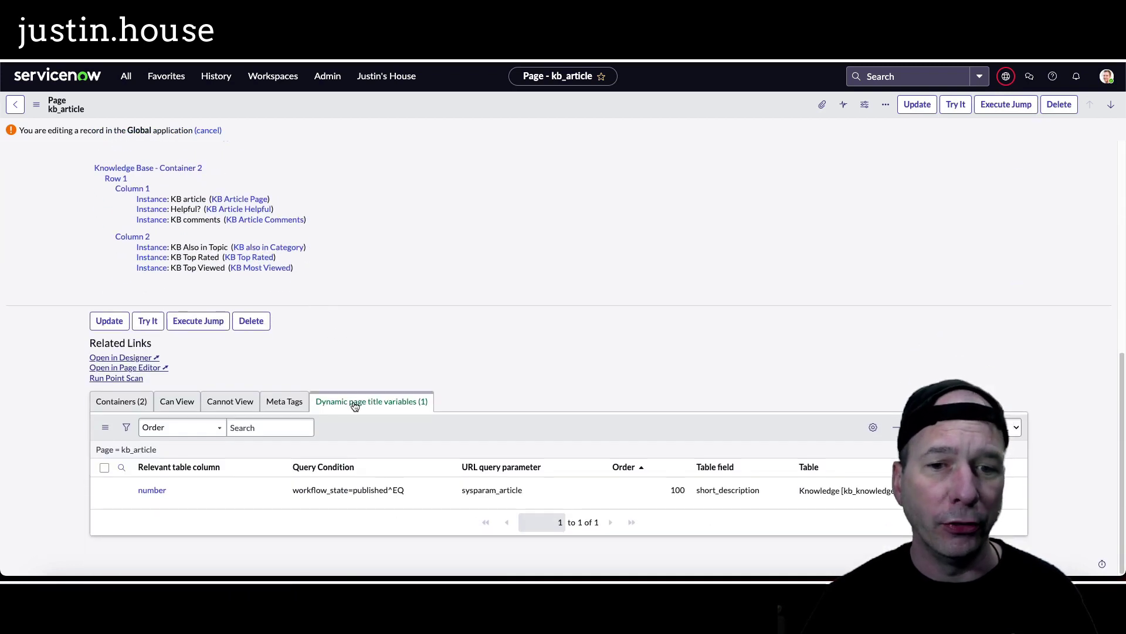
pyautogui.click(150, 491)
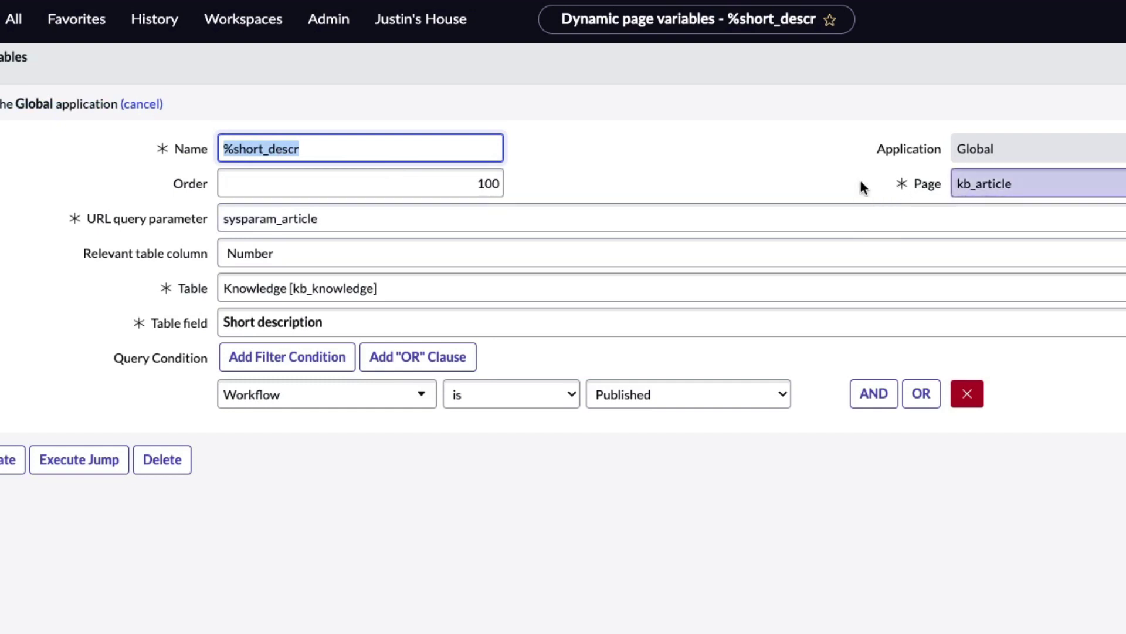
# Step: Review the %short_descr variable's Page, URL query parameter, Table and condition, then reopen kb_article_view from History
pyautogui.moveTo(837, 162)
pyautogui.mouseDown()
pyautogui.moveTo(1044, 202)
pyautogui.moveTo(1124, 203)
pyautogui.mouseUp()
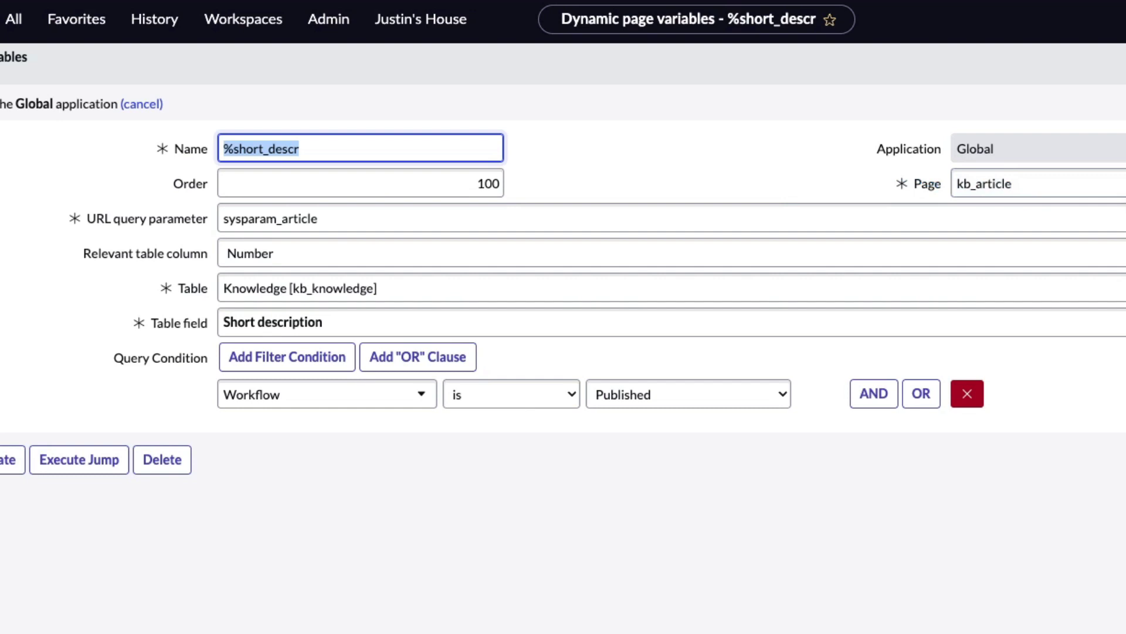
pyautogui.moveTo(875, 163); pyautogui.dragTo(1092, 200)
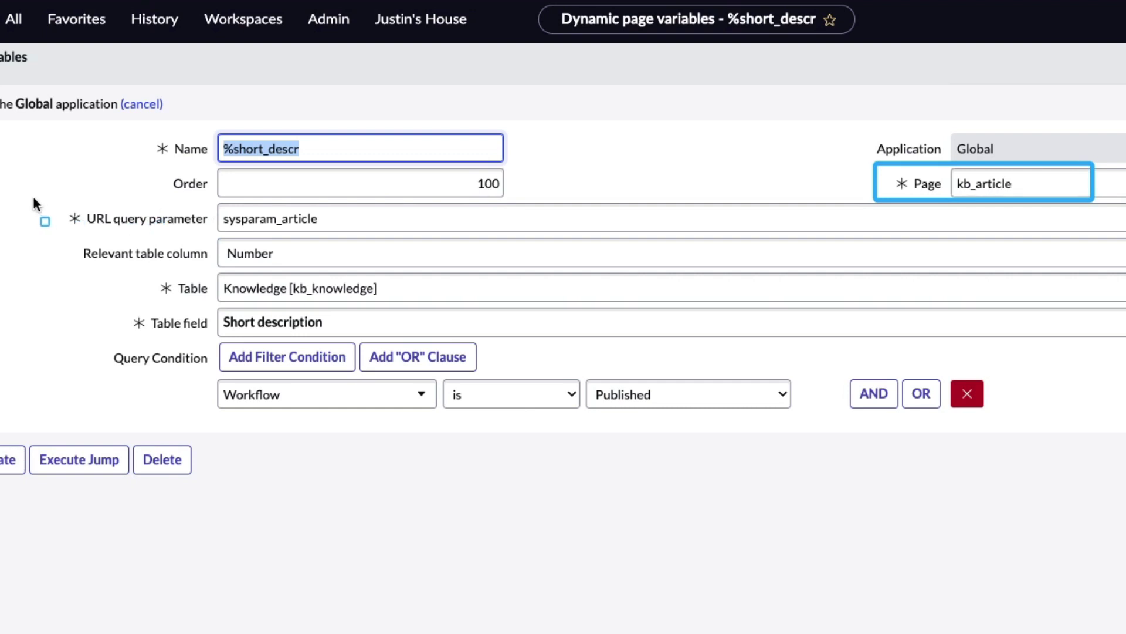
pyautogui.moveTo(34, 197)
pyautogui.mouseDown()
pyautogui.moveTo(115, 227)
pyautogui.moveTo(333, 234)
pyautogui.mouseUp()
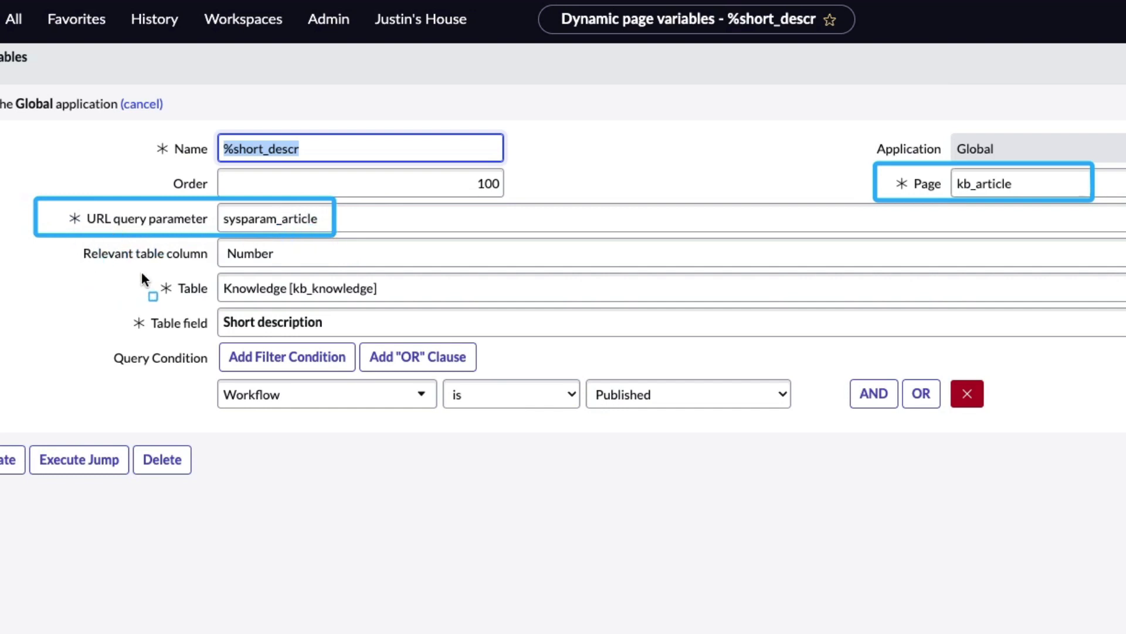
pyautogui.moveTo(143, 272); pyautogui.dragTo(408, 306)
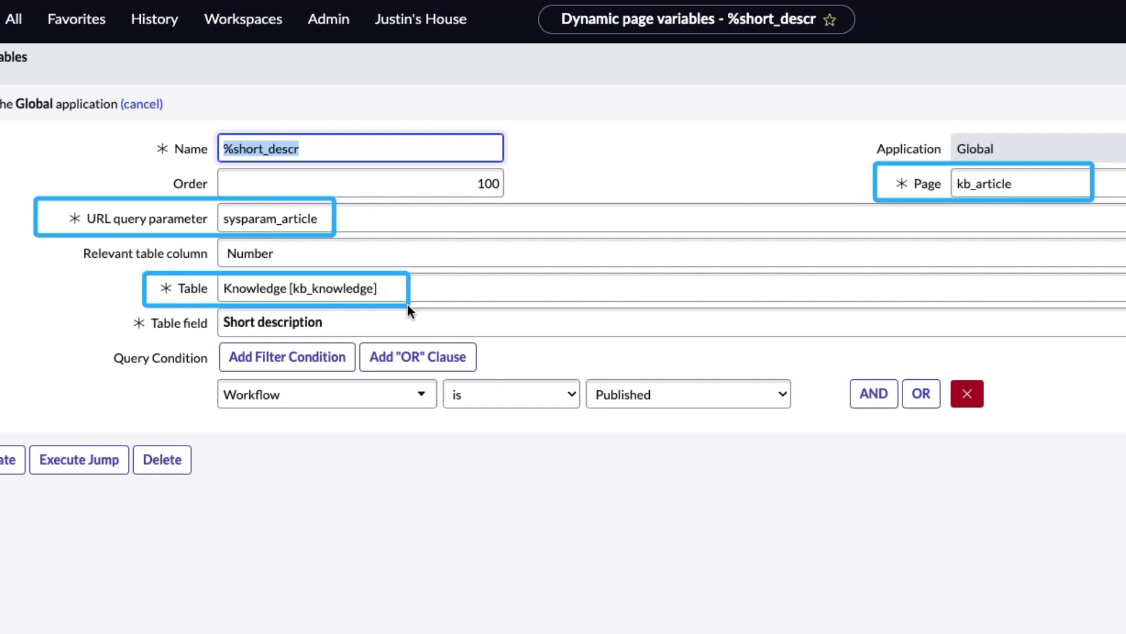
pyautogui.moveTo(65, 237); pyautogui.dragTo(316, 269)
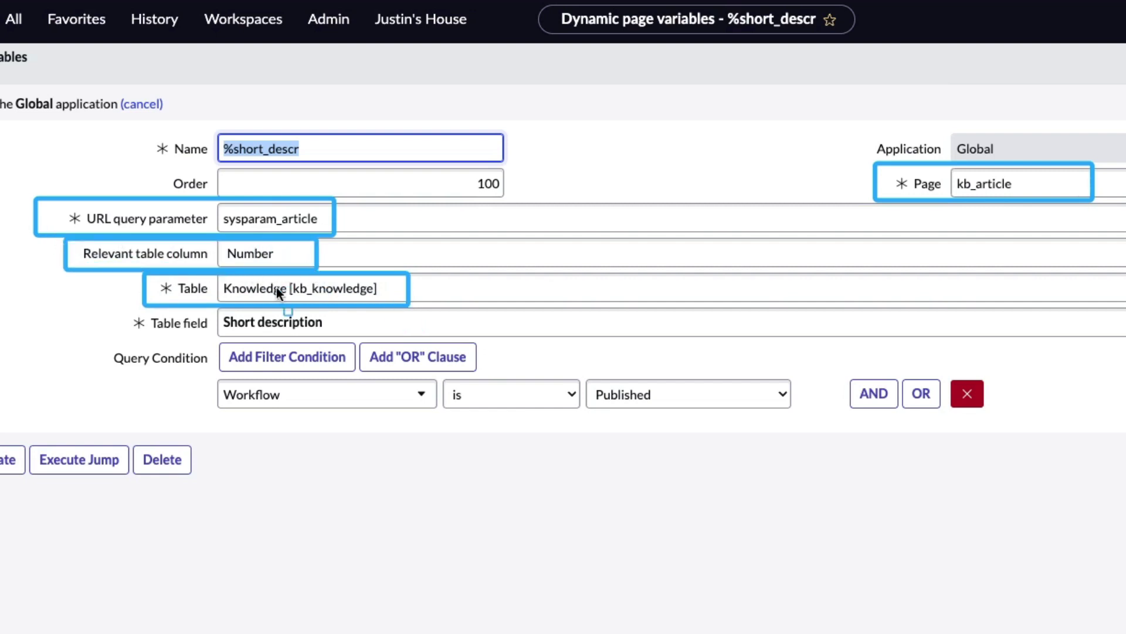
pyautogui.moveTo(148, 315); pyautogui.dragTo(353, 337)
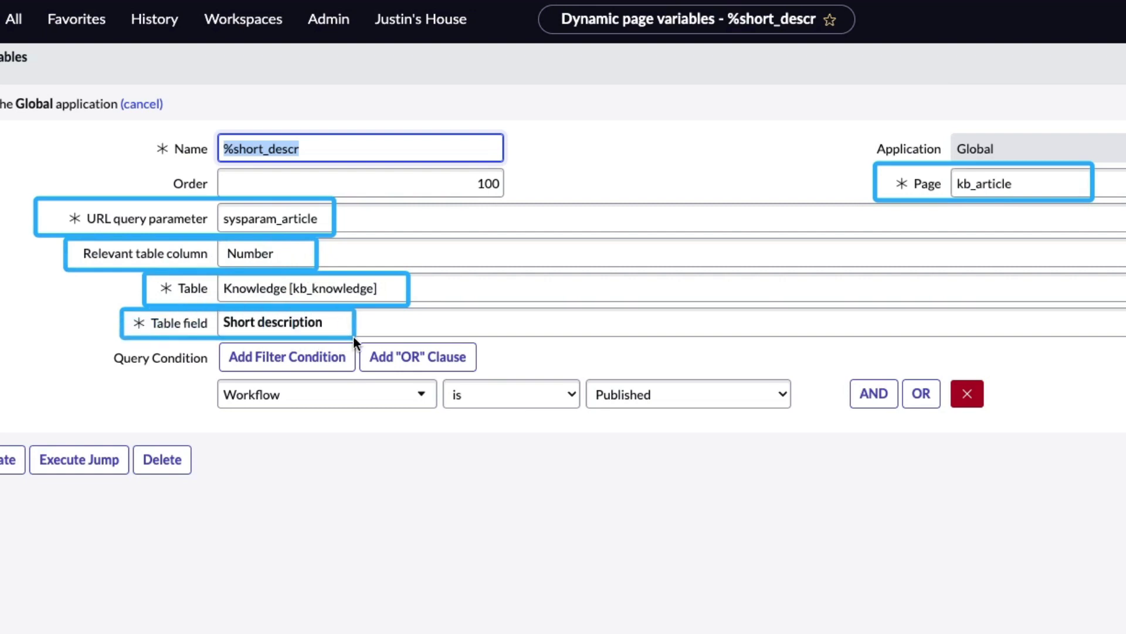
pyautogui.moveTo(201, 378)
pyautogui.mouseDown()
pyautogui.moveTo(546, 435)
pyautogui.moveTo(810, 416)
pyautogui.mouseUp()
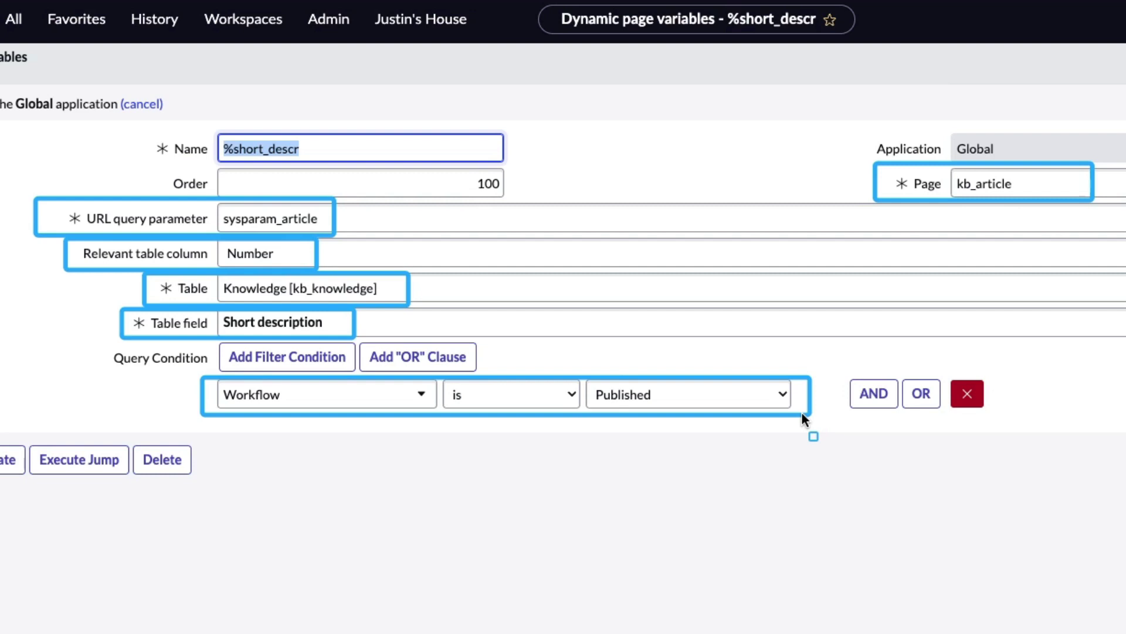
pyautogui.press('Escape')
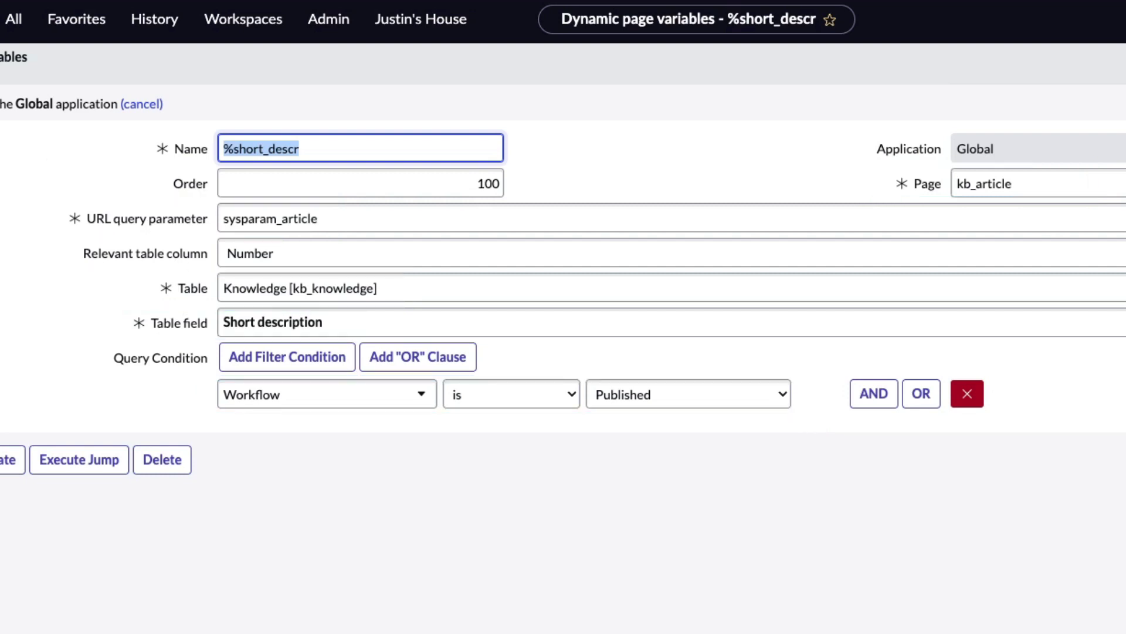
pyautogui.click(170, 13)
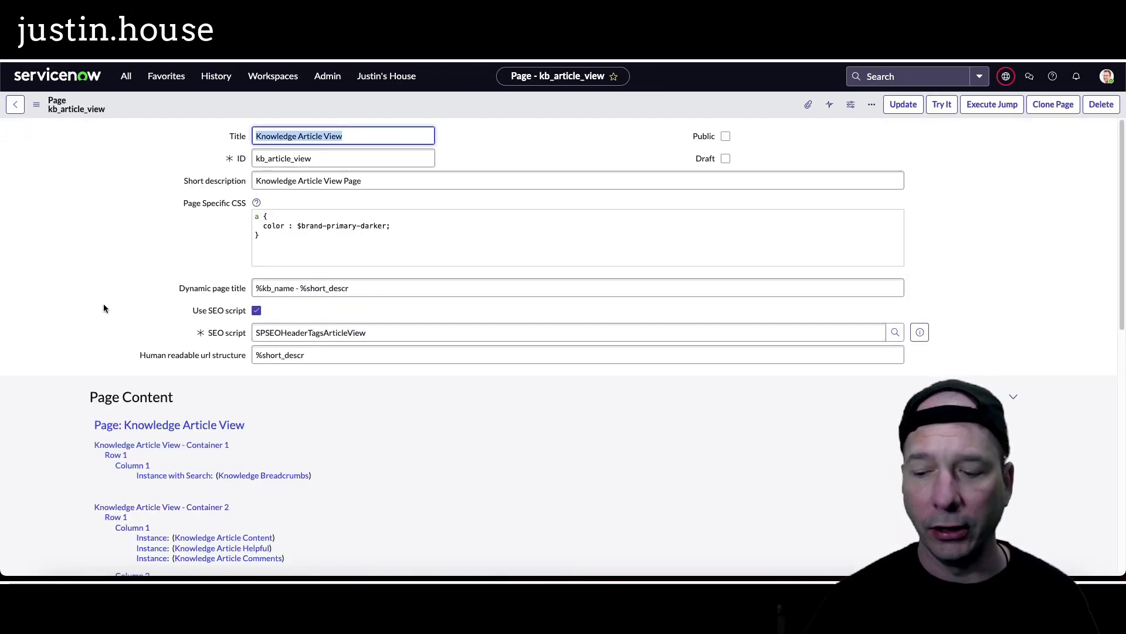
# Step: Show the phishing article in the portal with the URL slug what-are-phishing-scams-and-how-can-i-avoid-them
pyautogui.moveTo(117, 335); pyautogui.dragTo(354, 374)
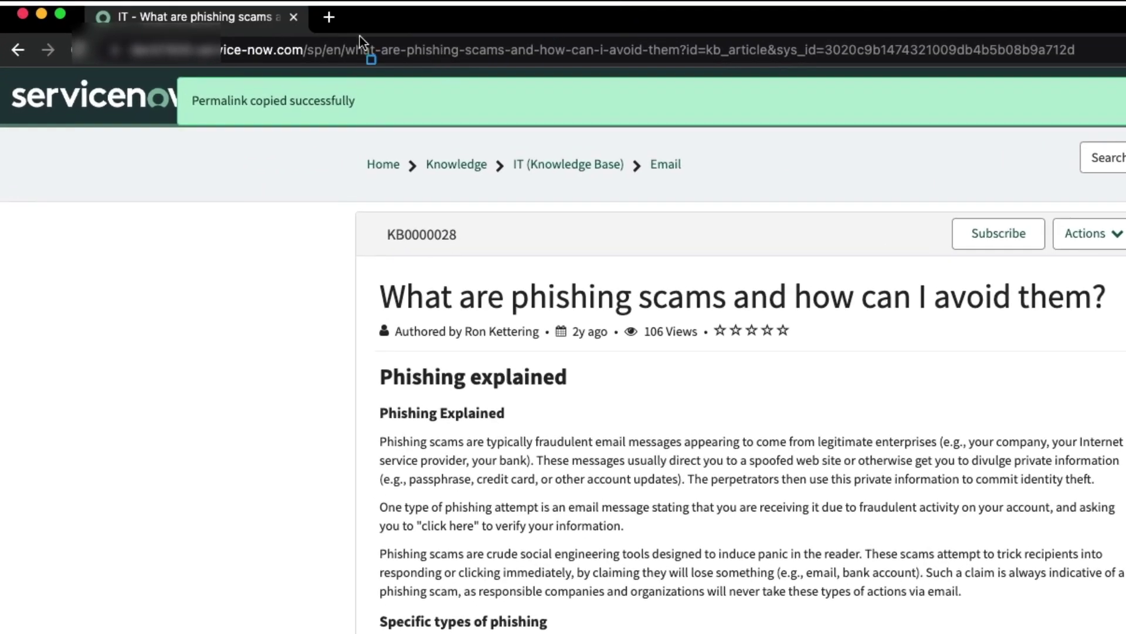
pyautogui.moveTo(343, 30)
pyautogui.mouseDown()
pyautogui.moveTo(560, 62)
pyautogui.moveTo(682, 65)
pyautogui.mouseUp()
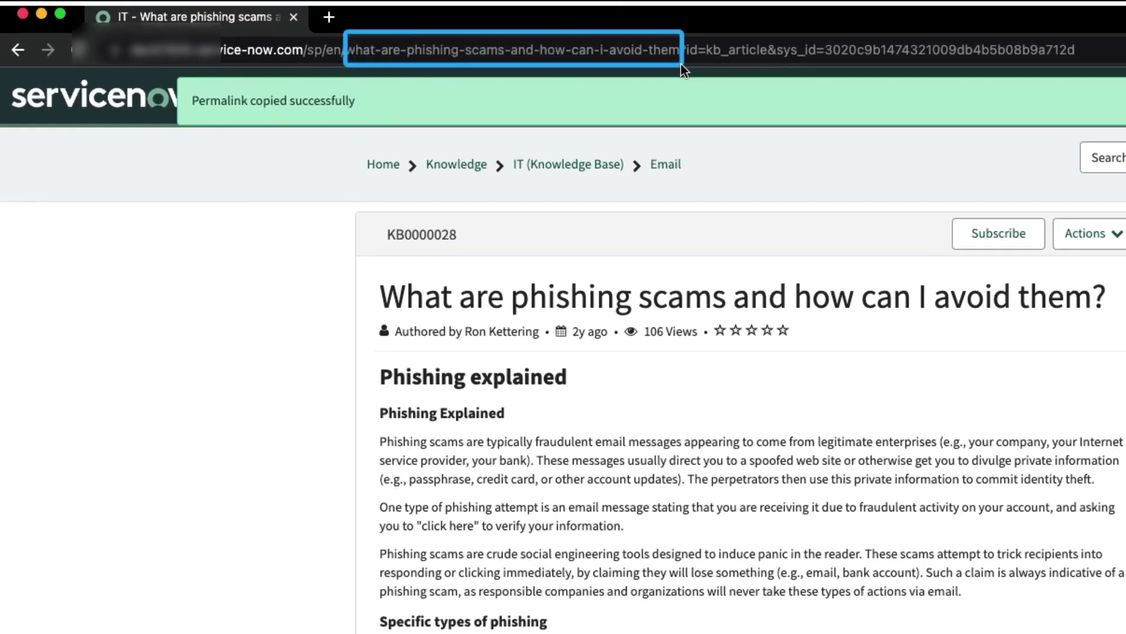